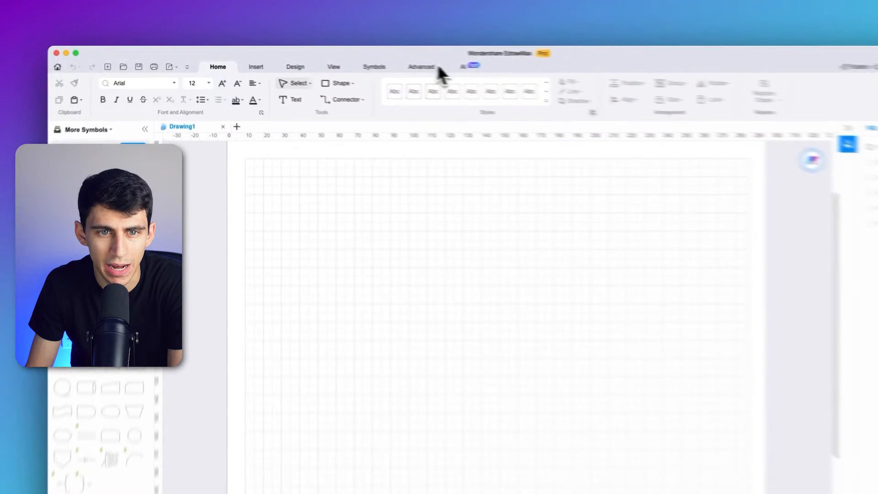
Step: Send the Edraw AI chat request 'how a bill becomes a law' from outside Flowchart Drawing mode
left_click(403, 62)
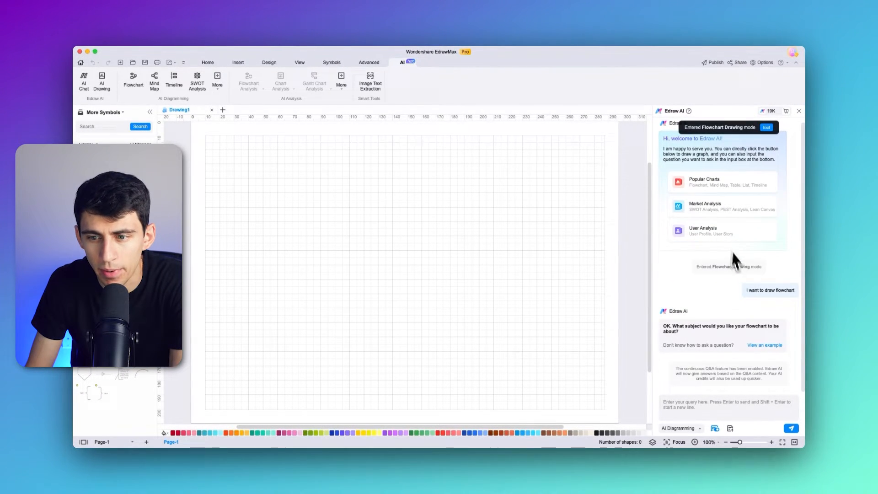
left_click(766, 128)
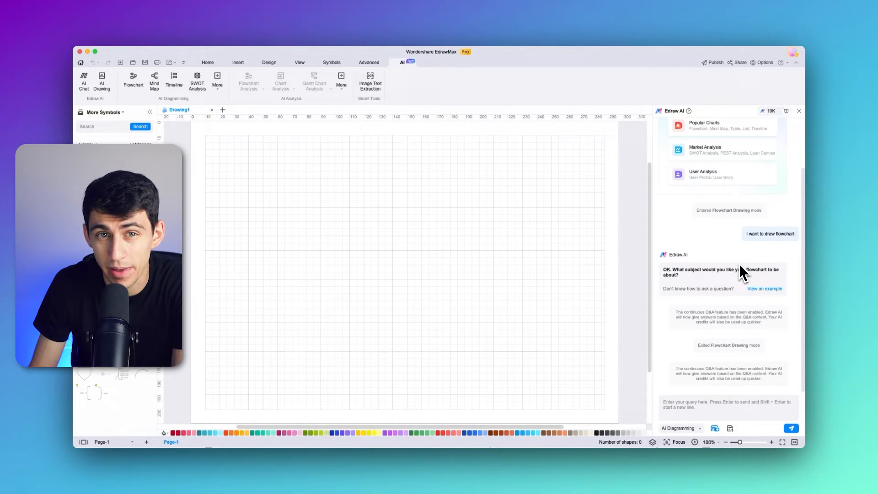
left_click(730, 403)
key("alt+BackSpace")
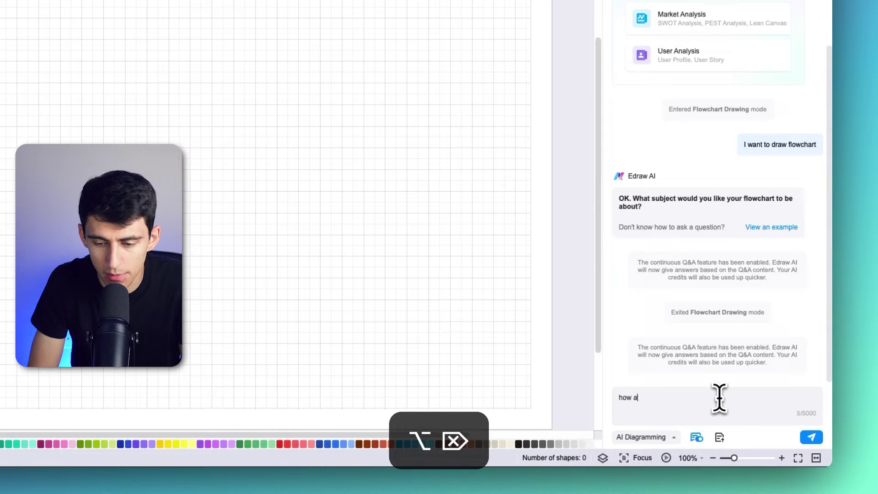
type("bill")
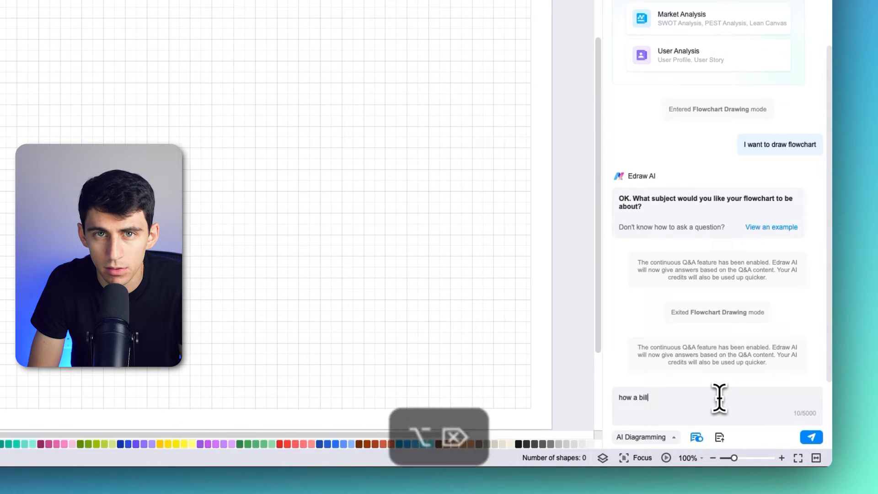
type(" becomes a law")
key("Return")
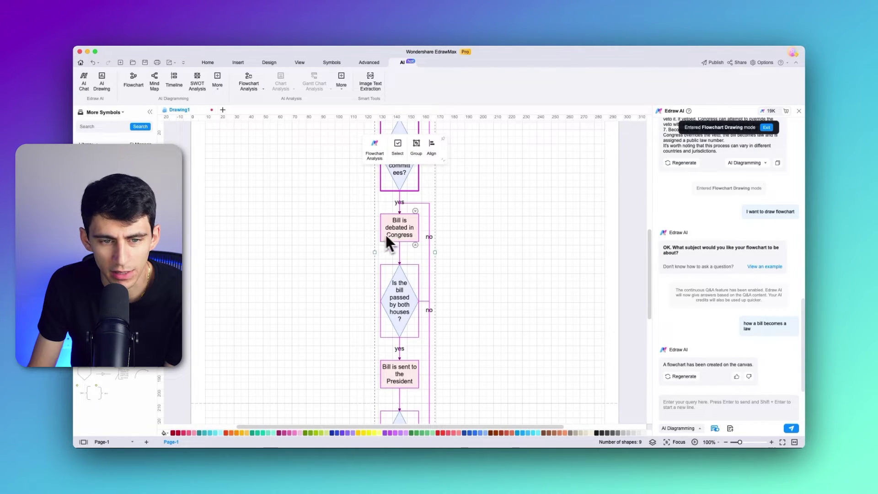
scroll(387, 230, "up", 5)
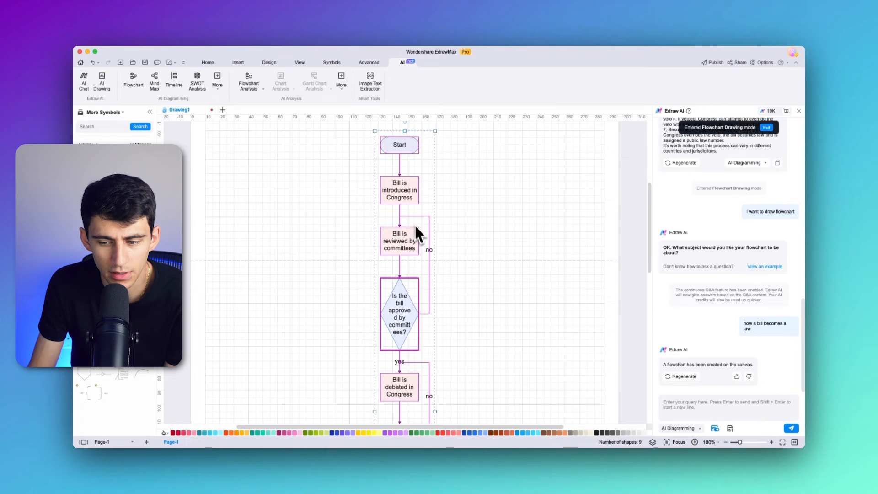
scroll(377, 243, "up", 1)
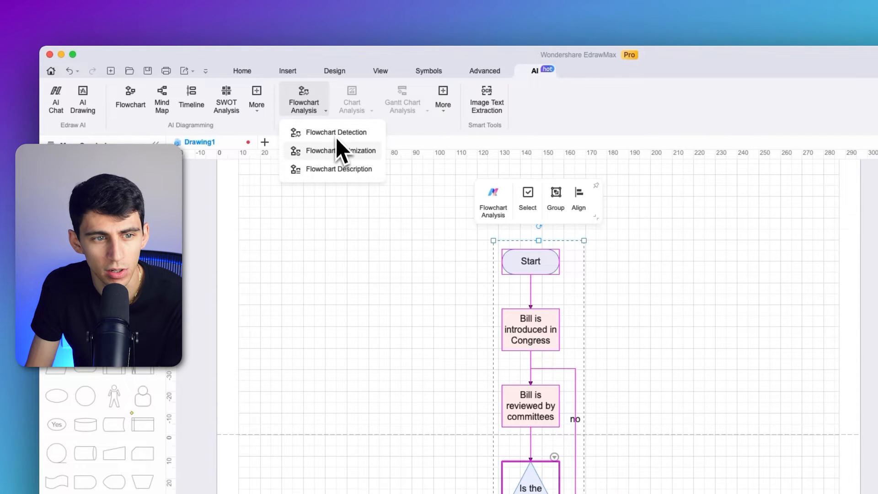
Step: Request Flowchart Optimization's 'Refine process details' on the bill flowchart
left_click(336, 151)
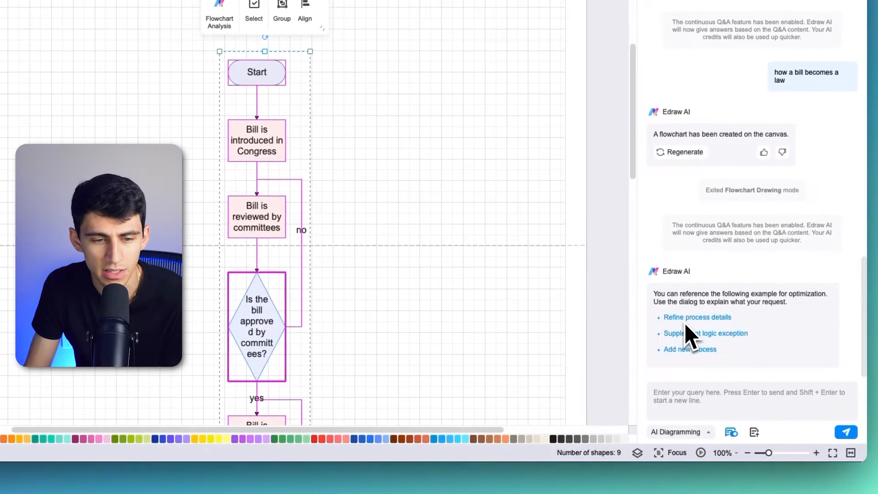
left_click(402, 252)
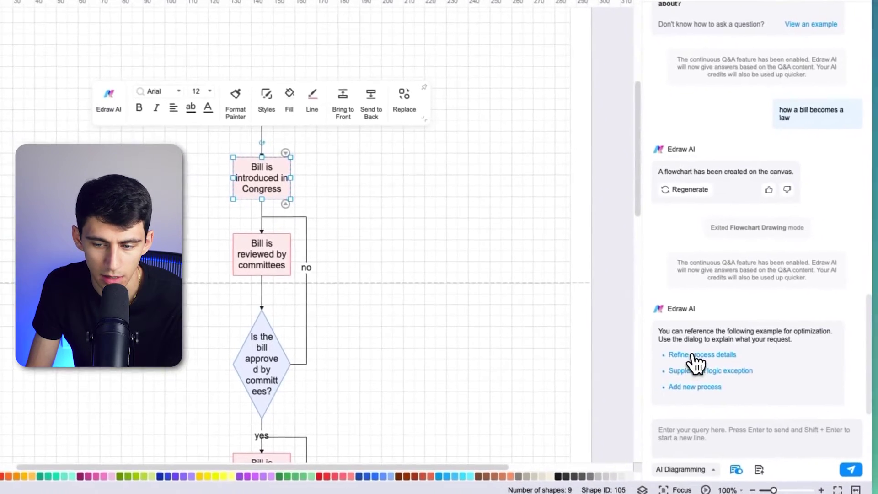
left_click(695, 357)
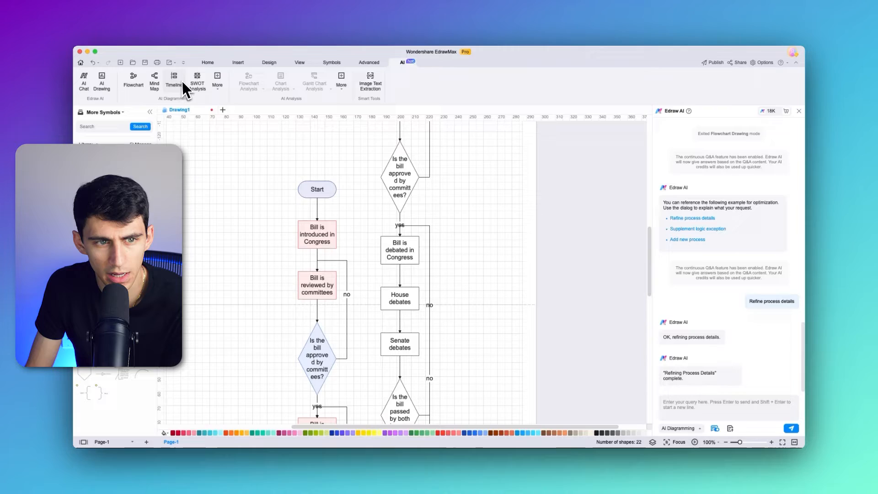
left_click(258, 94)
Step: Ask the AI to supplement logic exceptions such as a veto override
left_click(273, 115)
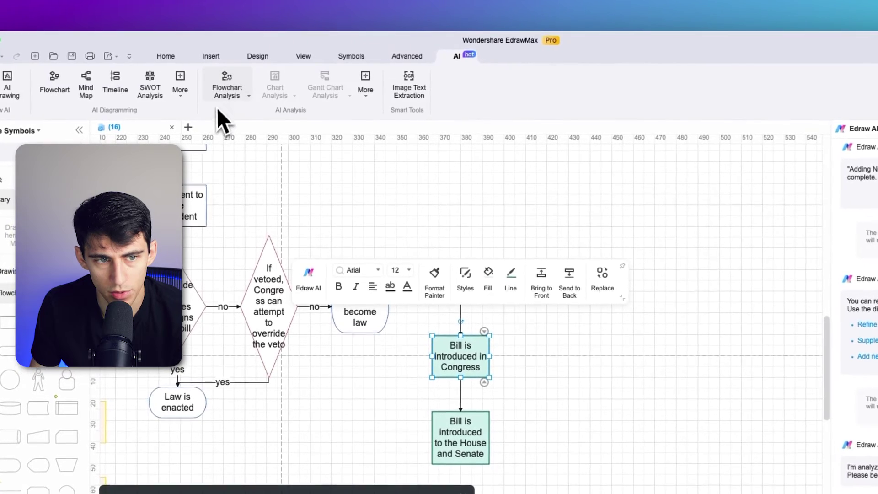
Step: Bring up the Flowchart Analysis options for the settled flowchart
left_click(223, 100)
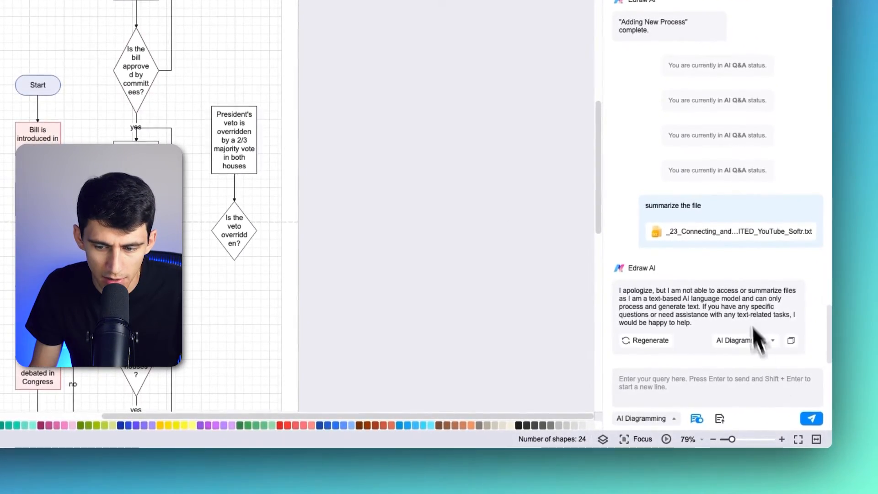
Step: Attach 'how a bill becomes a law.txt' from Downloads for the AI to summarize
left_click(729, 421)
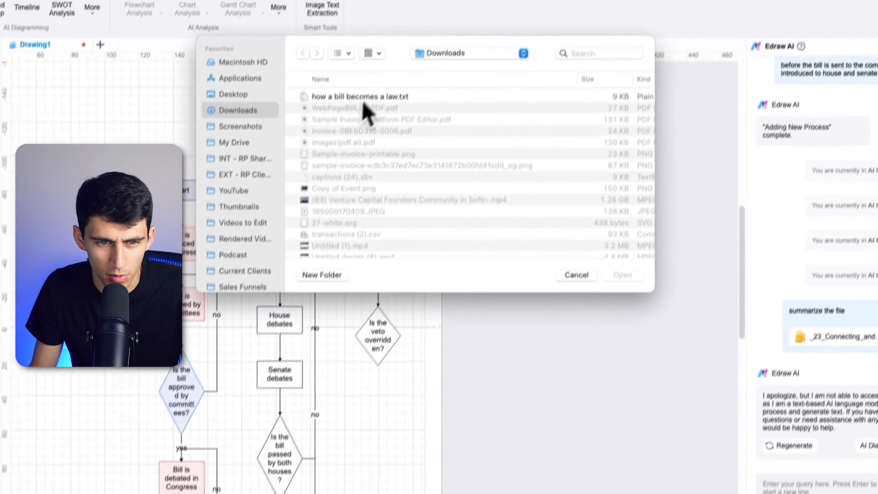
left_click(359, 122)
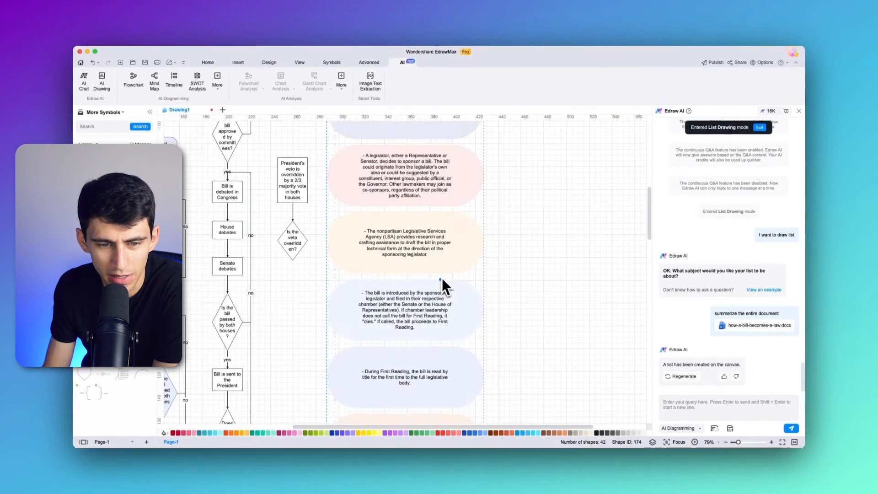
scroll(433, 264, "up", 3)
scroll(414, 260, "up", 3)
scroll(404, 273, "up", 3)
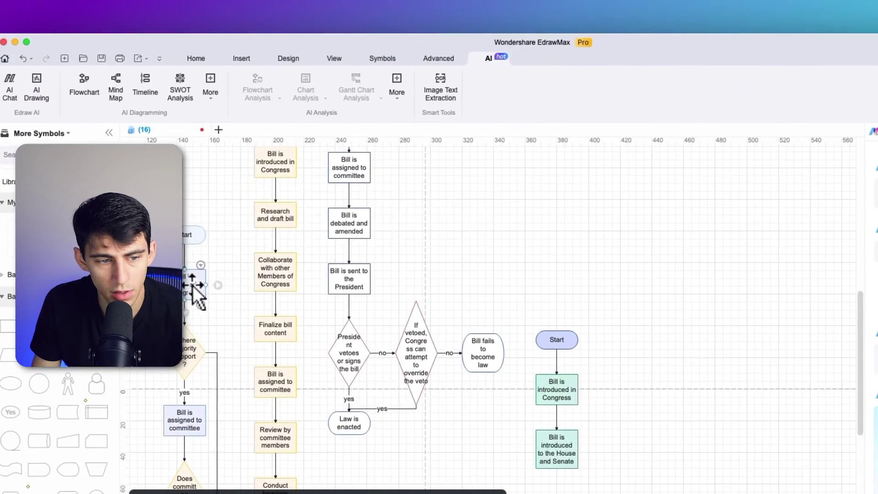
Step: Request a Flowchart Description of the selected legislative flowchart
left_click(193, 286)
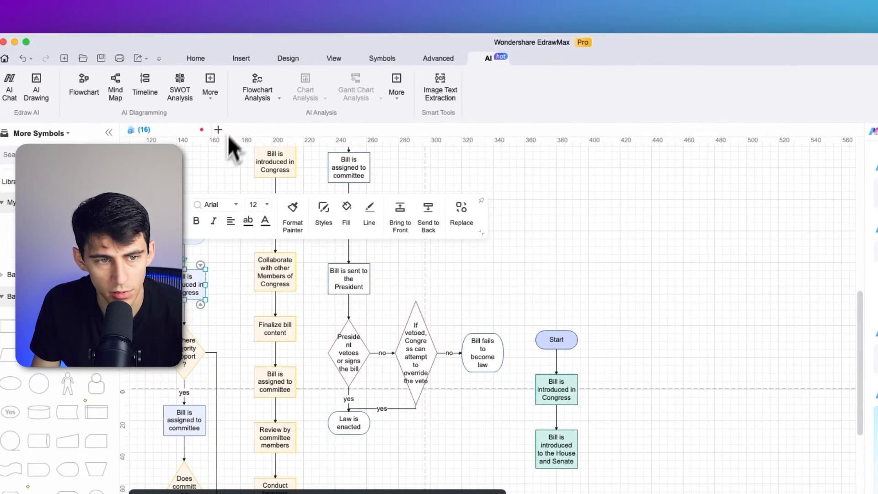
left_click(253, 102)
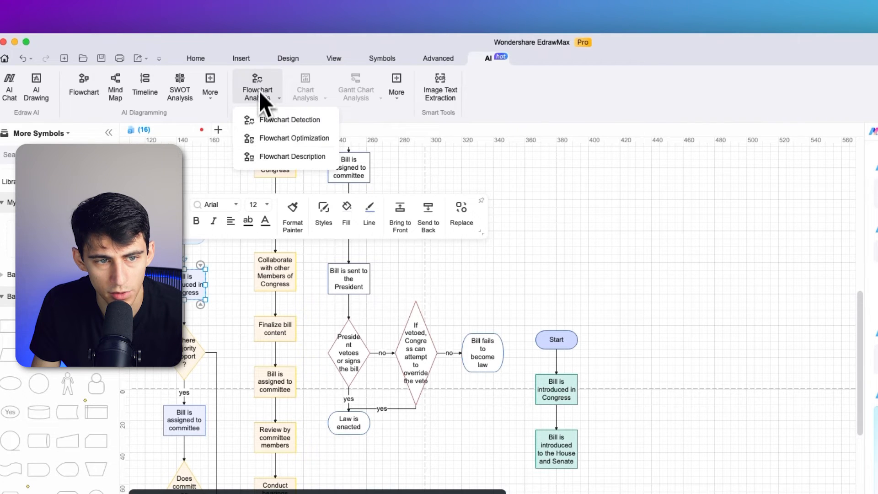
left_click(268, 157)
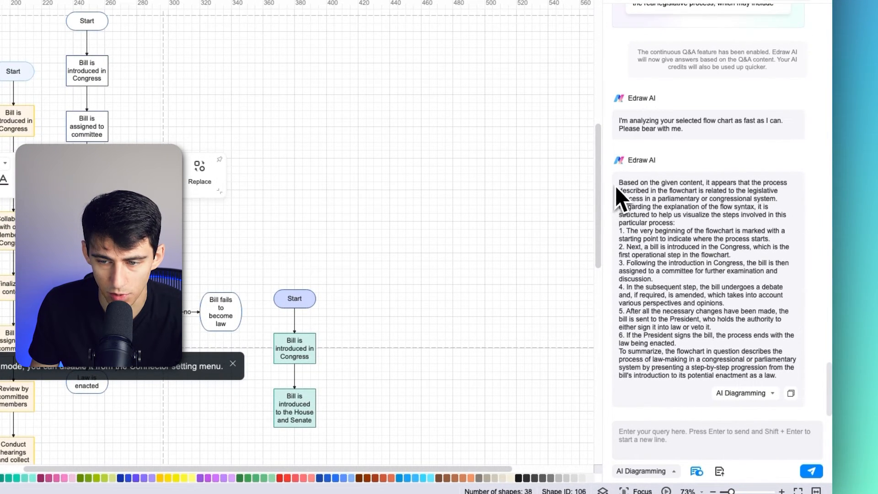
Step: Select the AI's full step-by-step description and copy it
left_click_drag(633, 189, 785, 374)
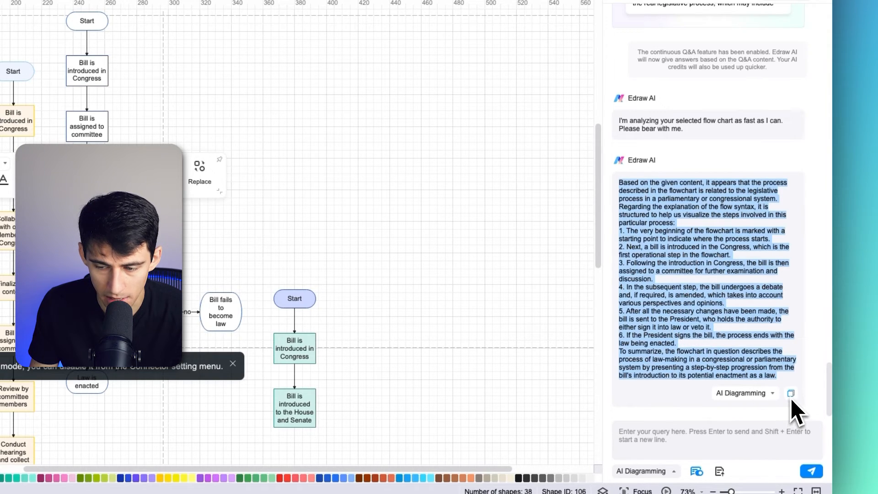
left_click(791, 395)
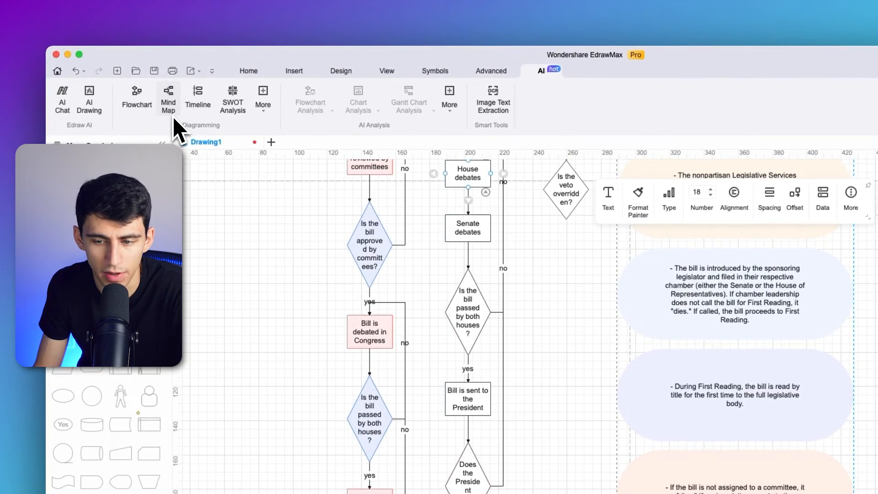
Step: Start an AI mind map drawing from the new-document page
left_click(174, 117)
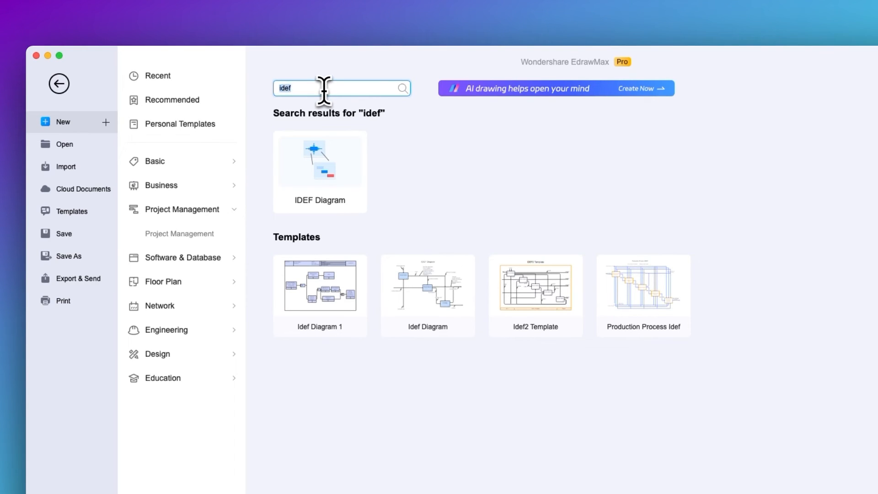
type("sdl")
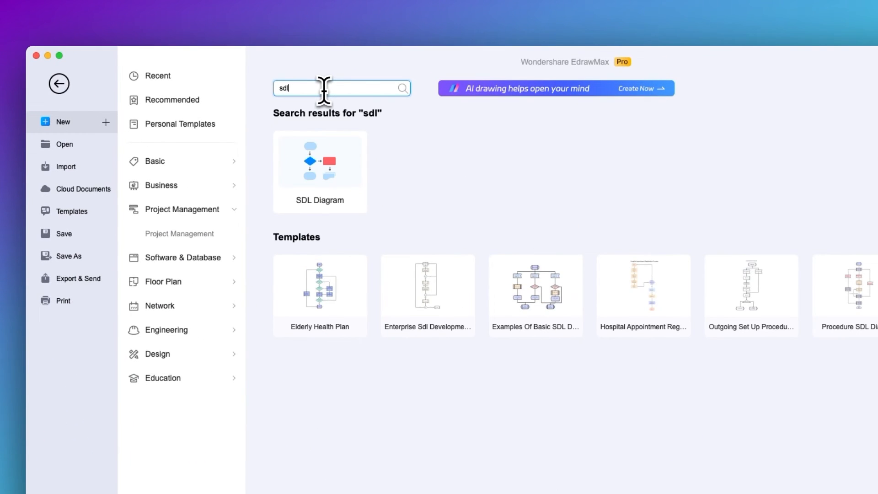